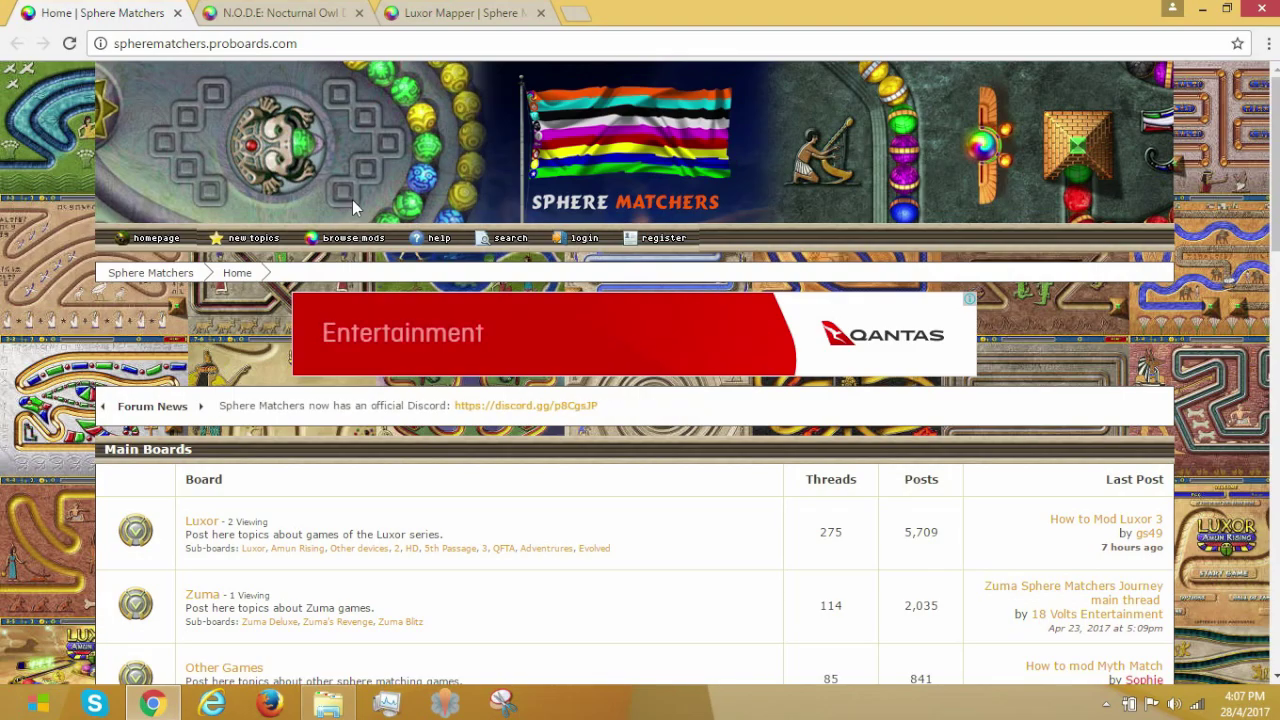
Step: Open the forum's Browse Mods page in a new tab and switch to it
right_click(350, 232)
click(378, 243)
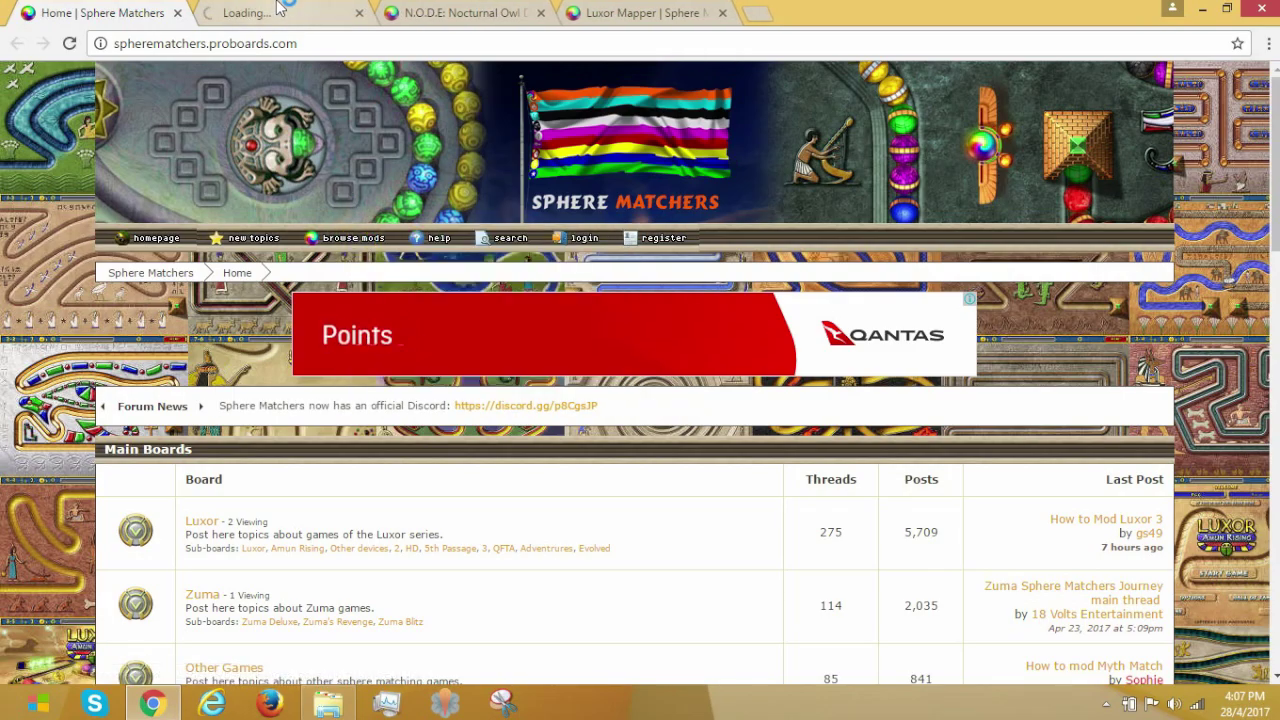
click(279, 9)
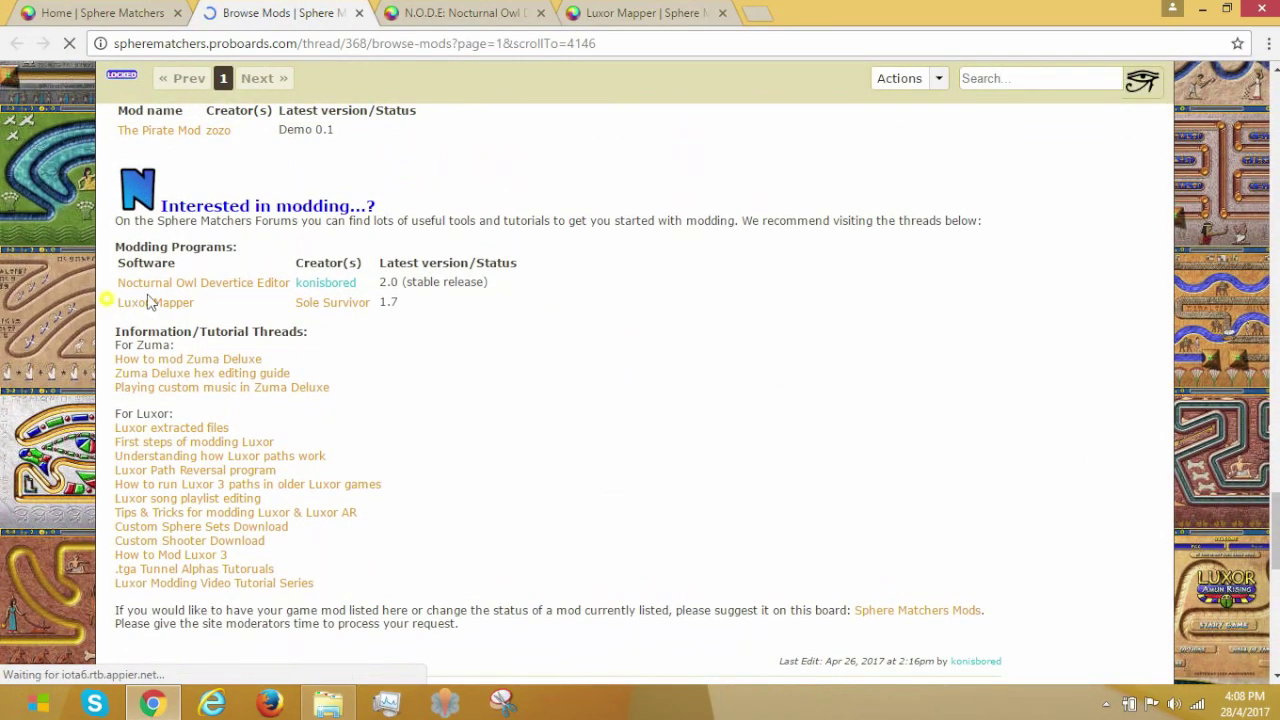
Step: Examine the "Interested in modding...?" section of the Browse Mods thread, including its list of modding programs
drag(148, 303, 121, 317)
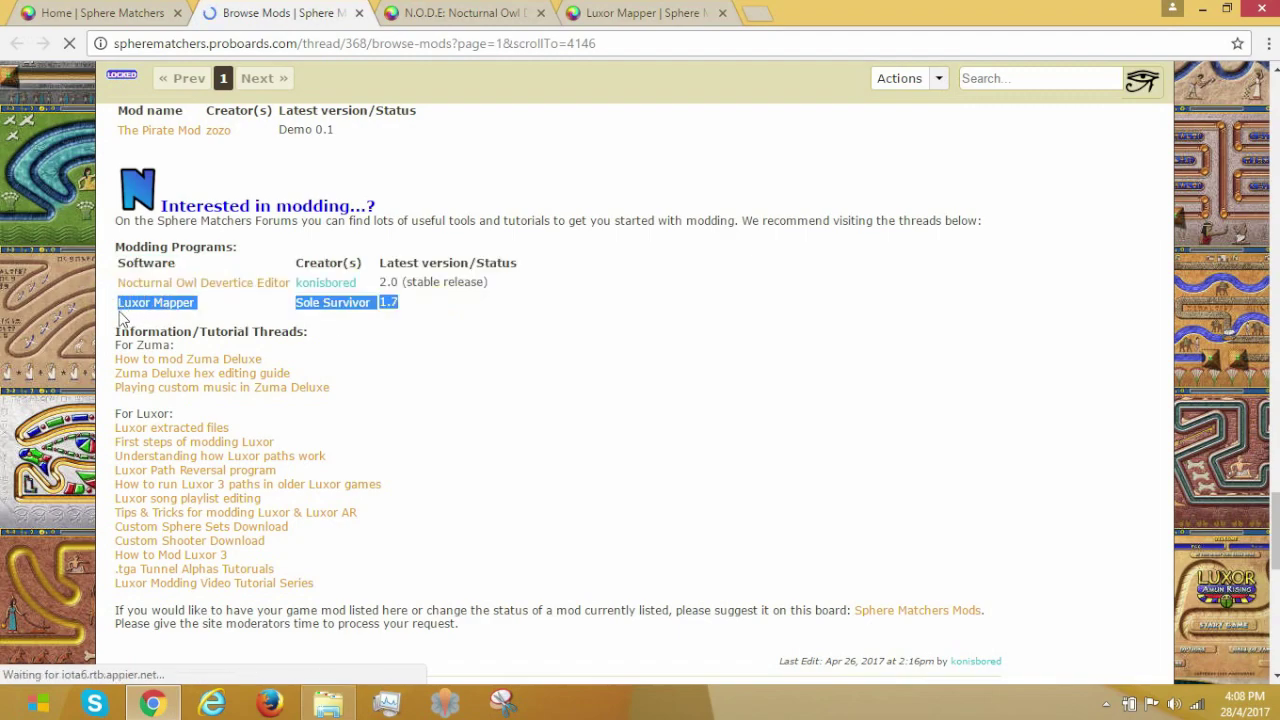
click(656, 362)
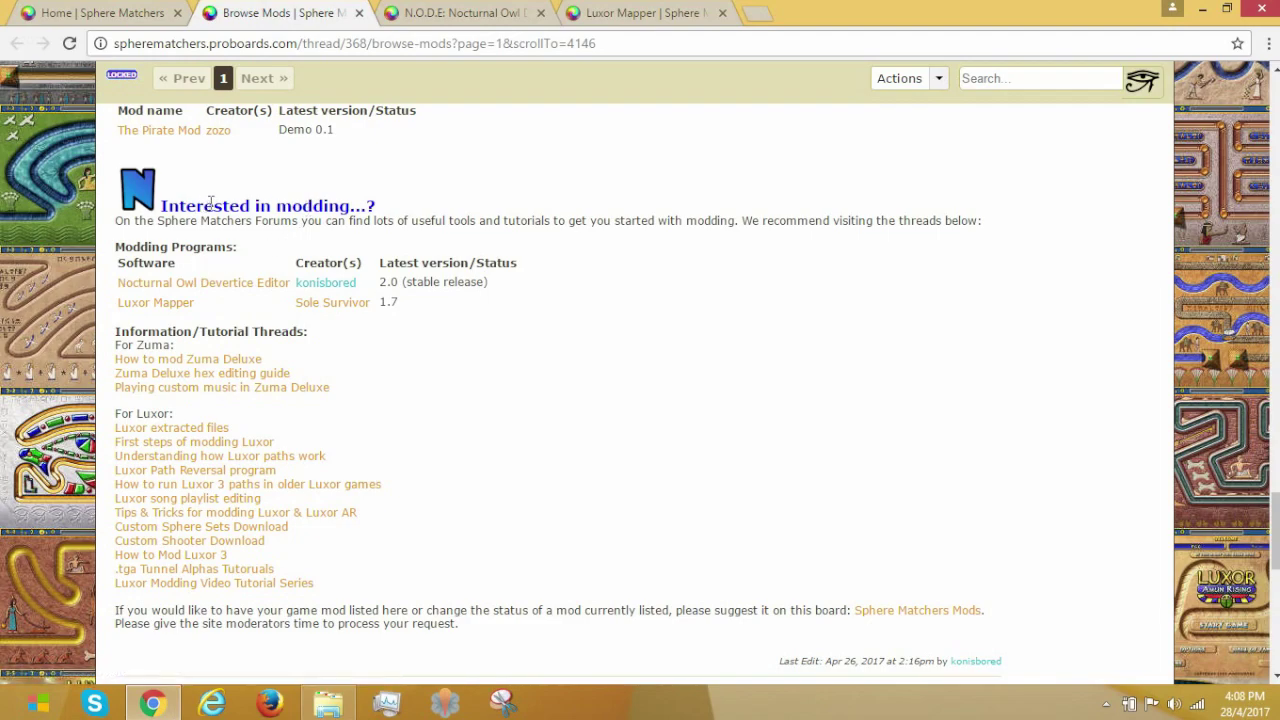
click(100, 12)
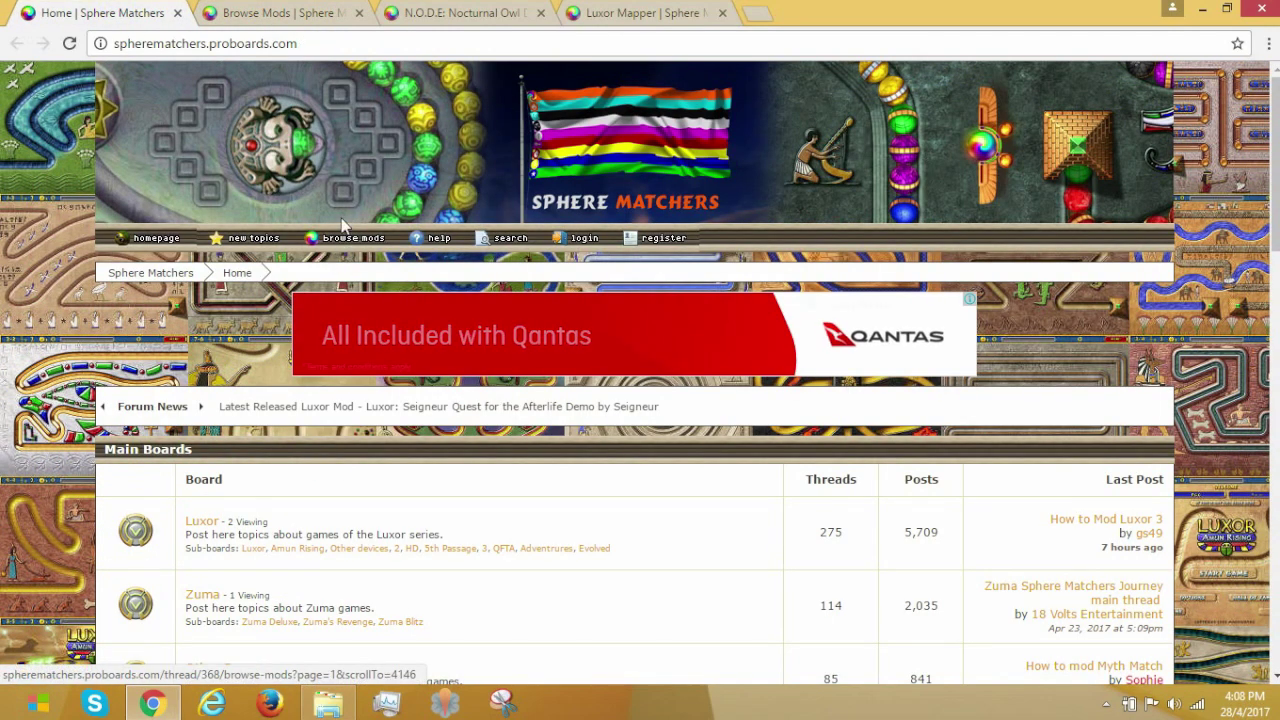
click(285, 10)
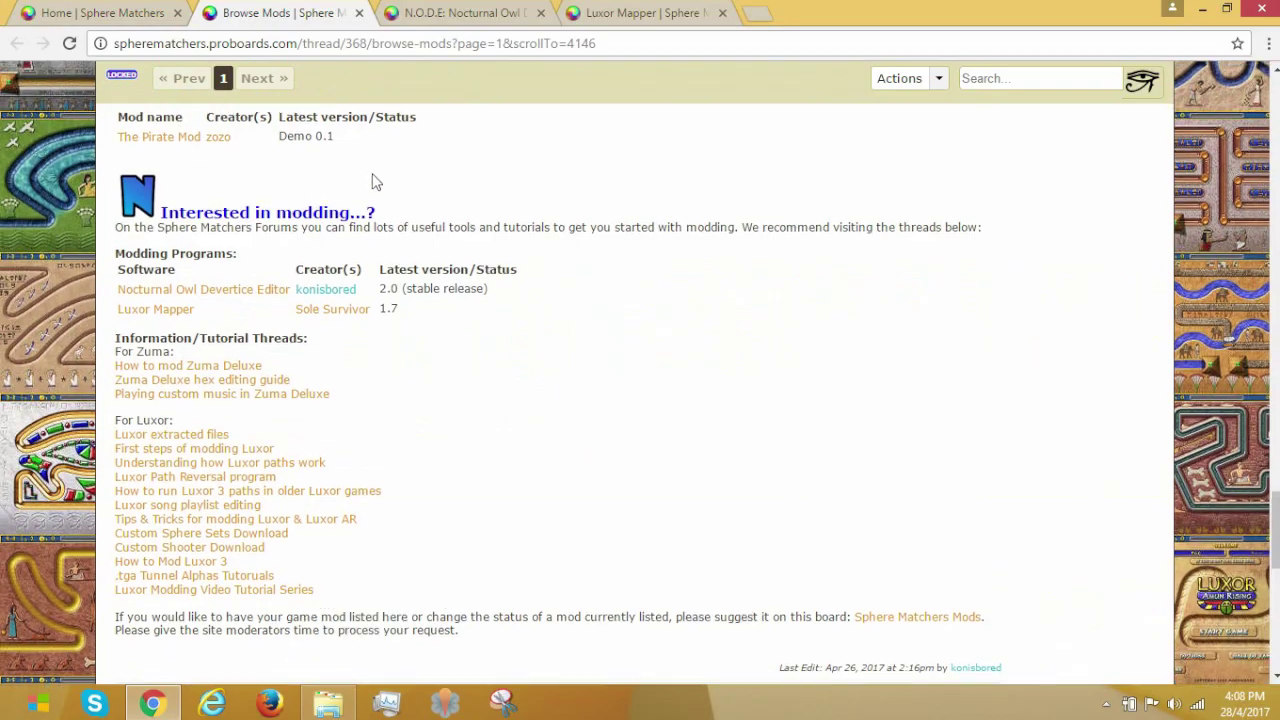
scroll(566, 306, up, 20)
scroll(500, 320, down, 3)
scroll(432, 340, down, 20)
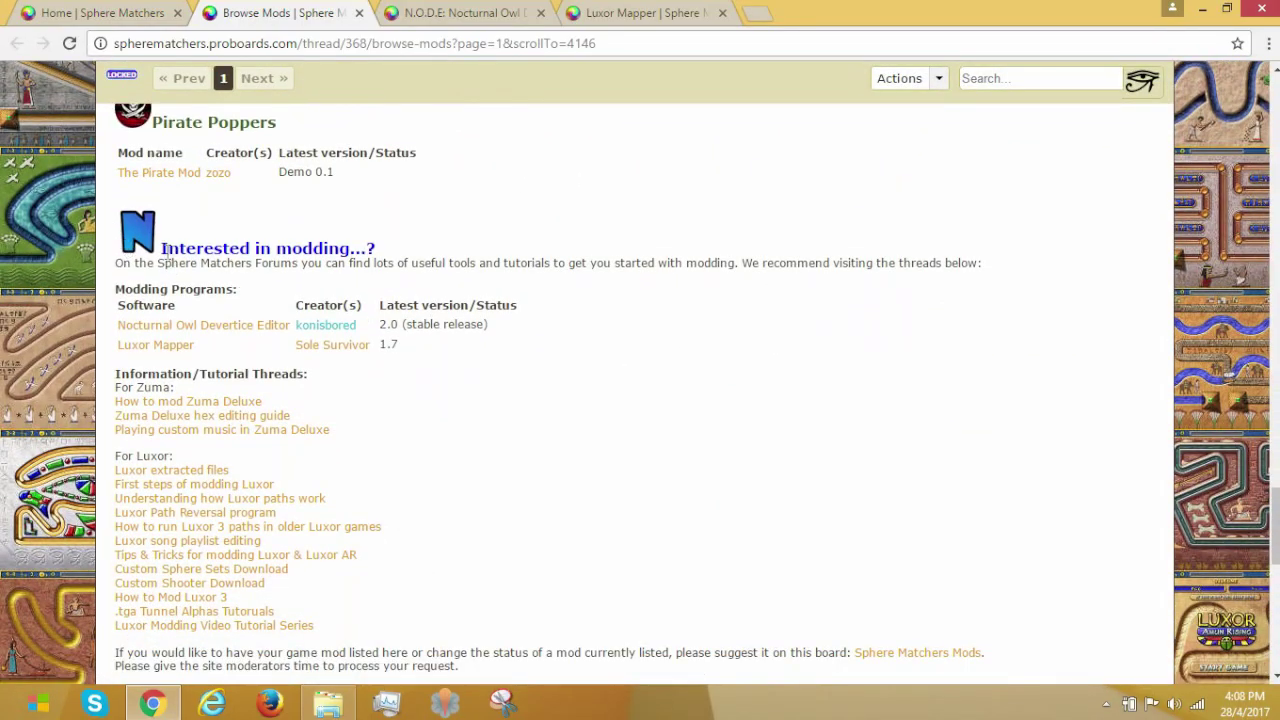
drag(161, 250, 376, 250)
click(557, 229)
Step: Find the Latest Public Release in the N.O.D.E thread and download N.O.D.E v2.0.exe
click(416, 12)
scroll(635, 322, down, 1)
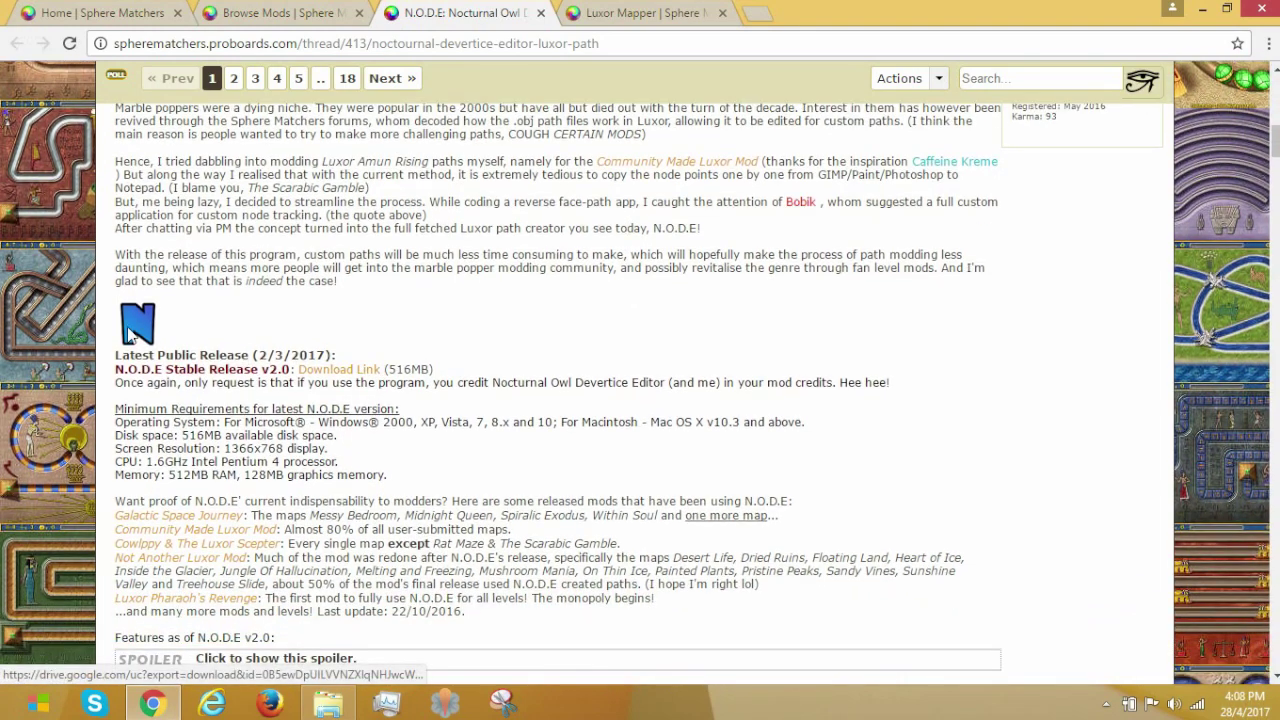
drag(116, 355, 352, 355)
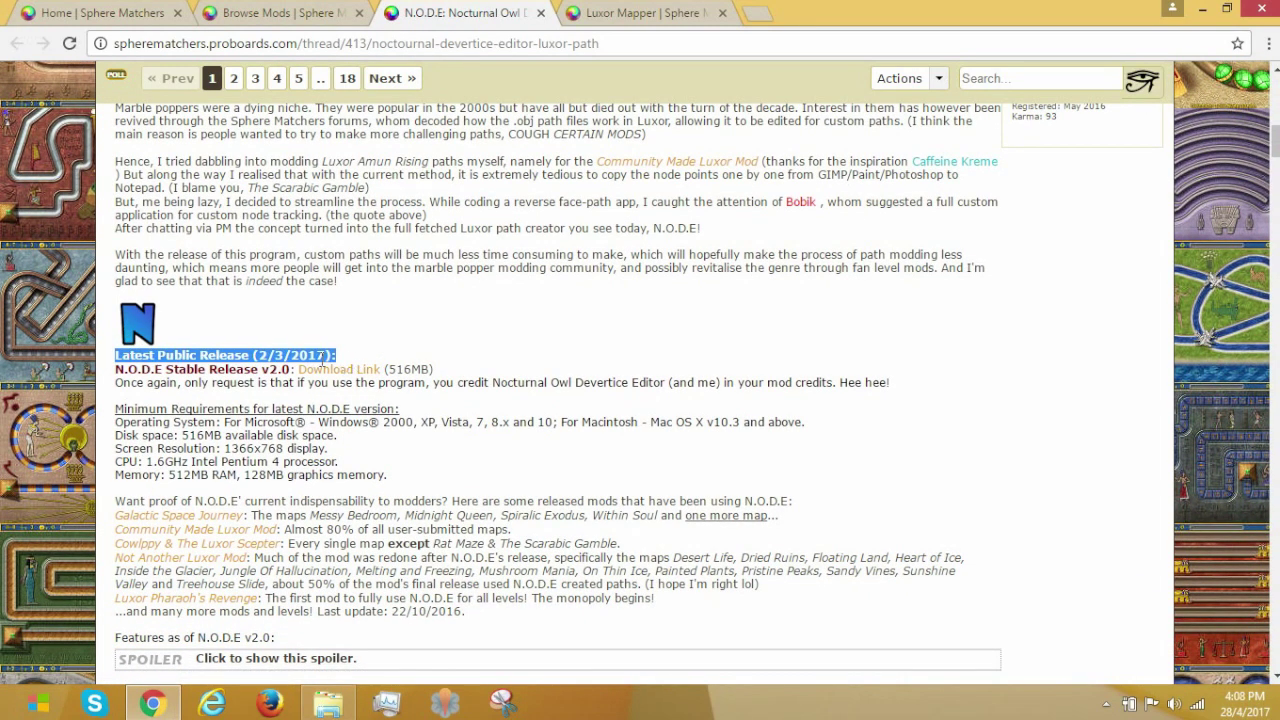
click(300, 325)
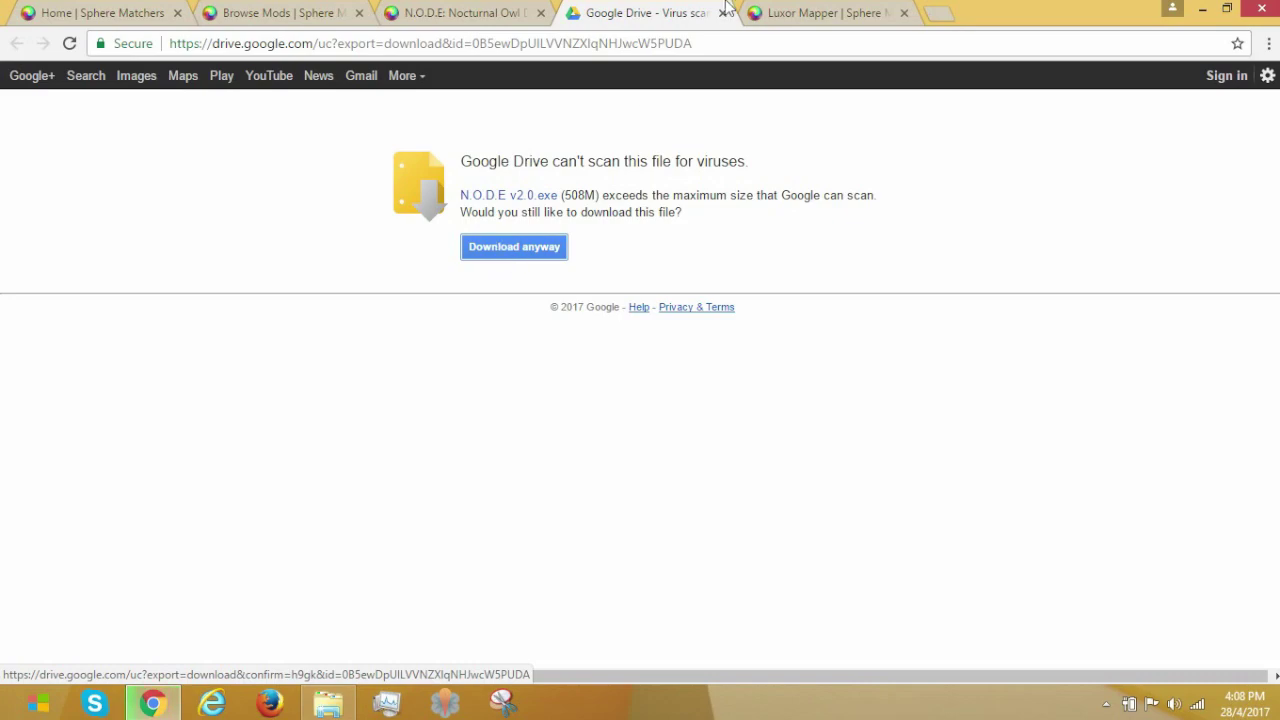
Step: Download Luxor Mapper.exe directly from the Dropbox link in the Luxor Mapper thread, without signing up for an account
click(795, 8)
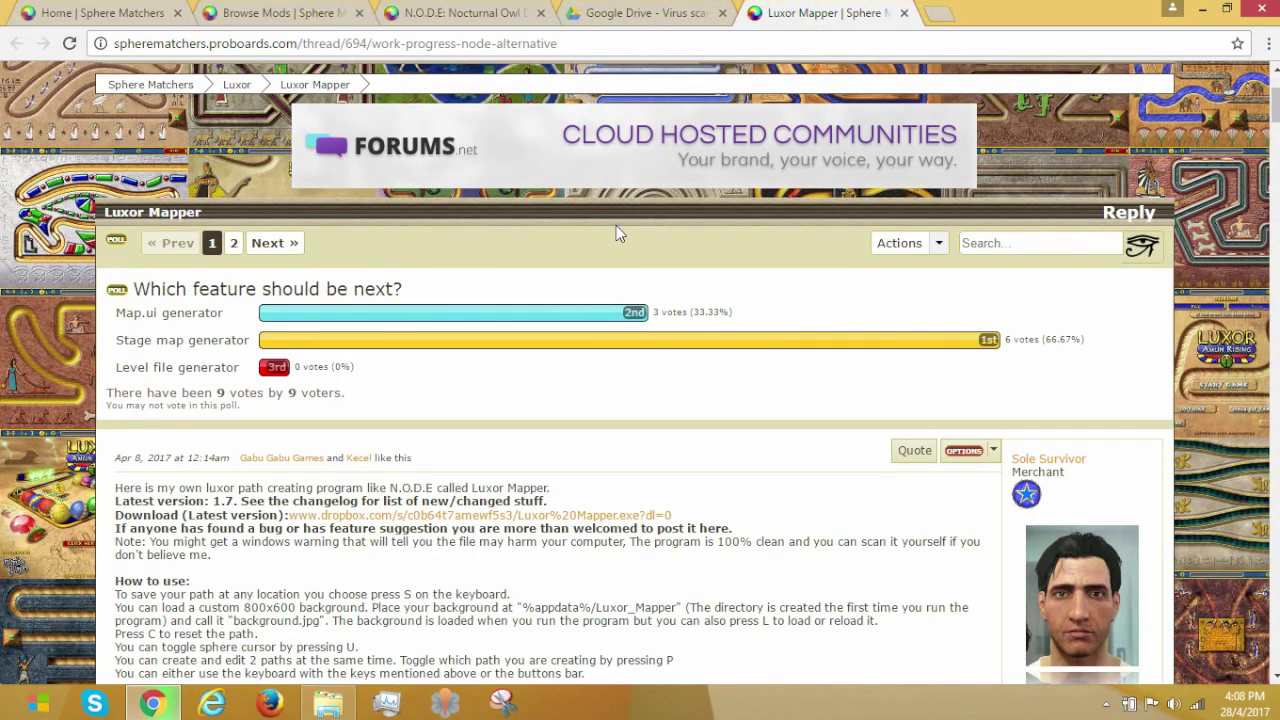
scroll(586, 371, down, 1)
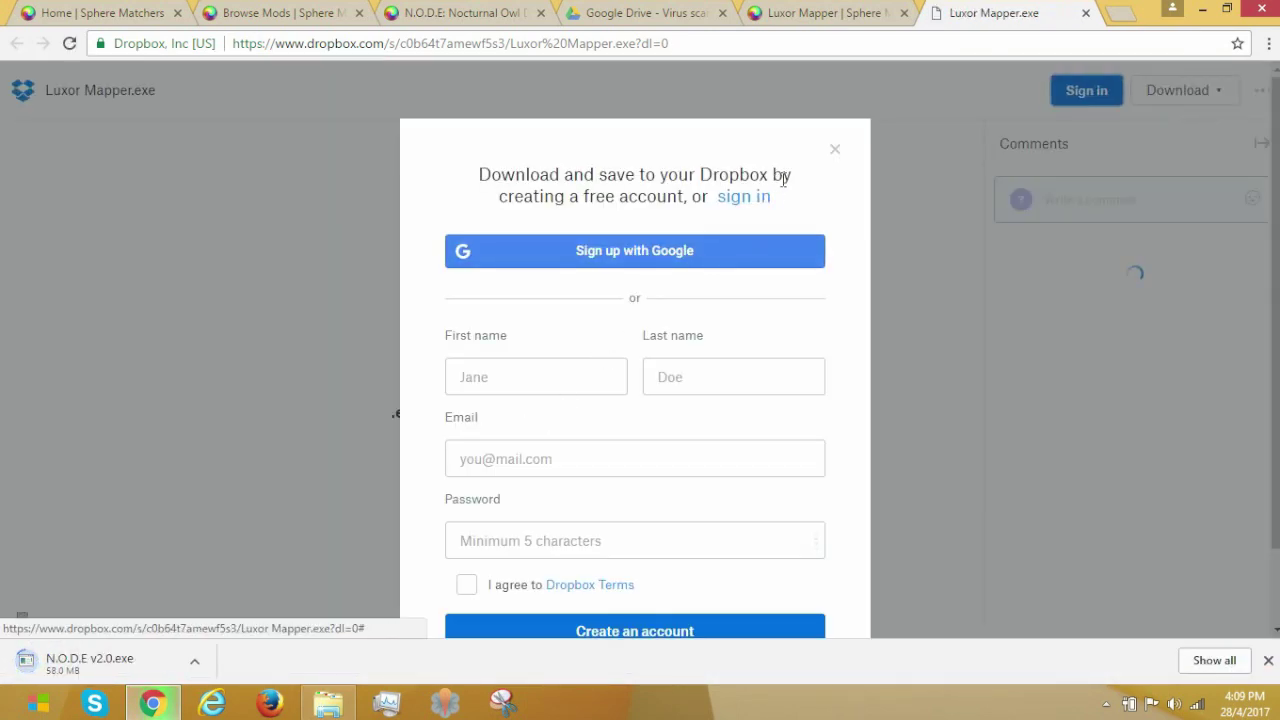
click(837, 152)
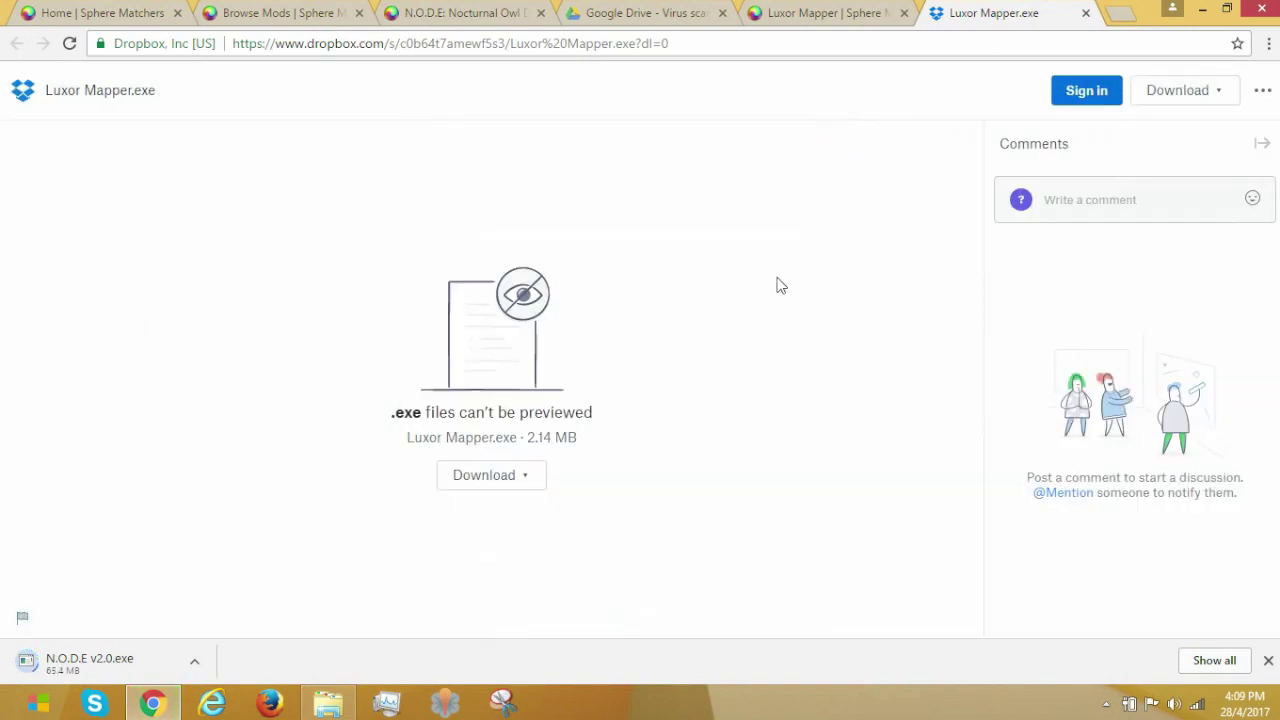
click(520, 486)
click(883, 249)
click(518, 480)
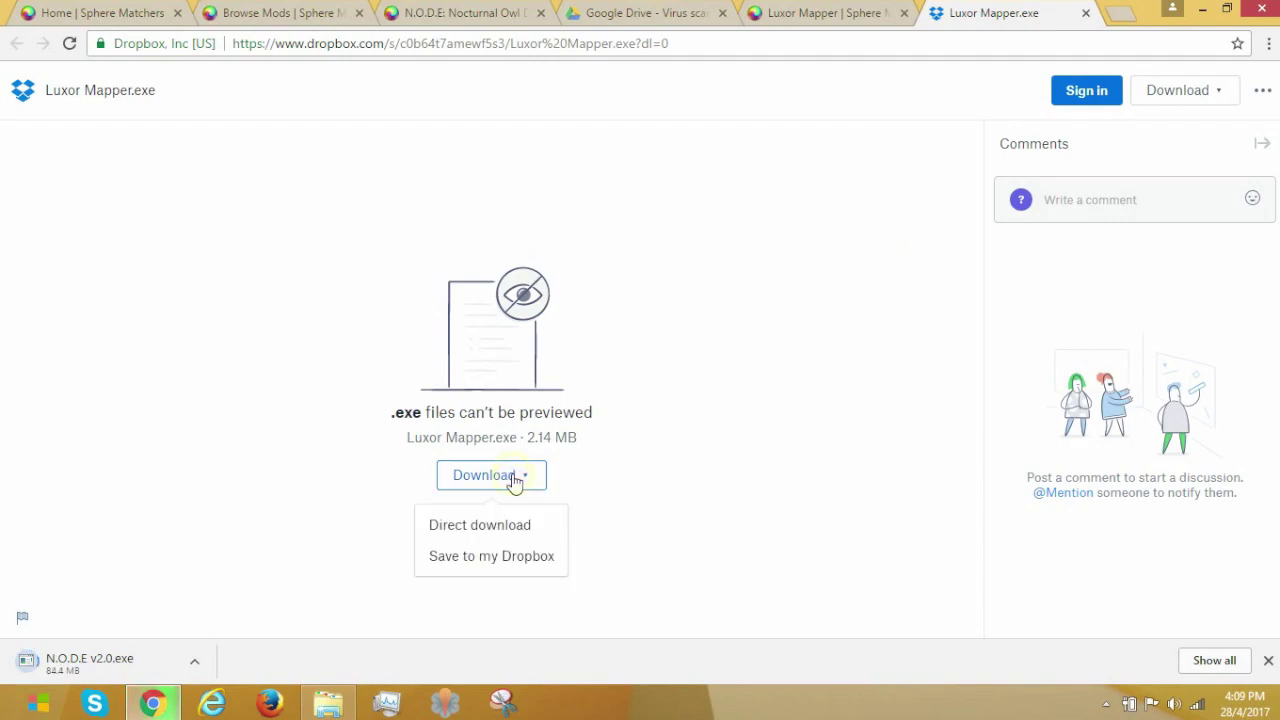
click(503, 538)
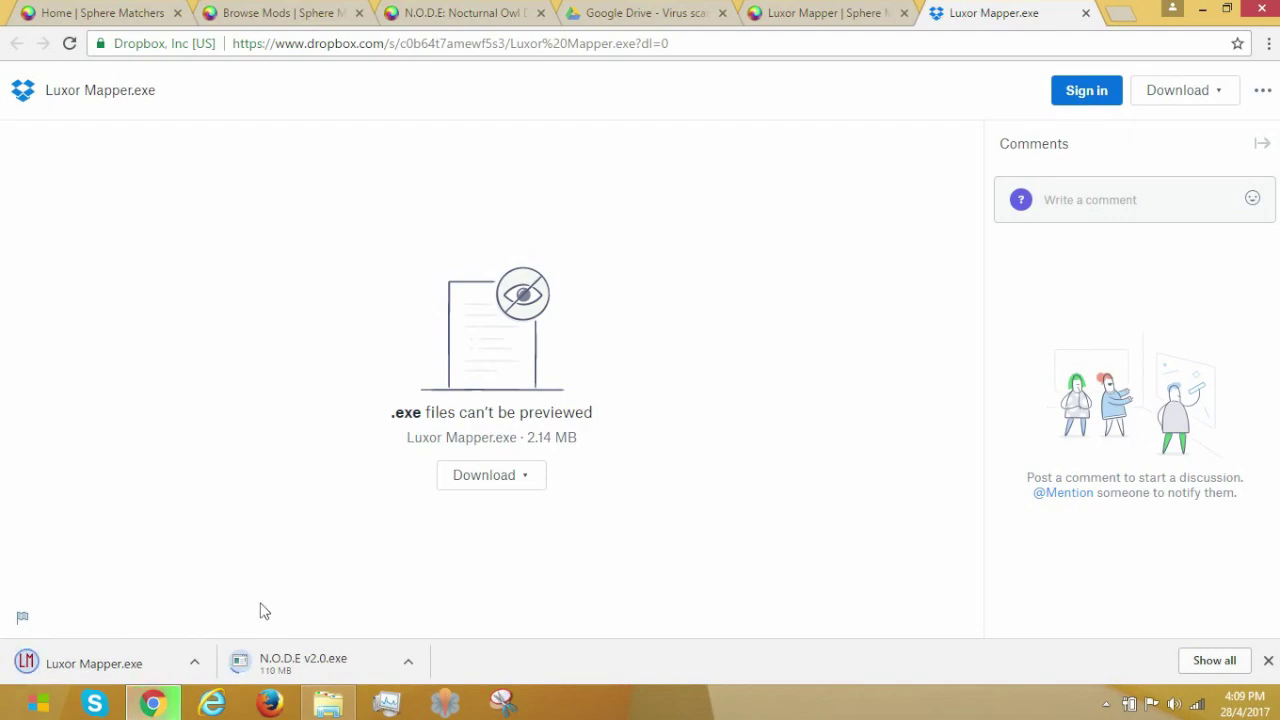
Step: Try to run Luxor Mapper from the Downloads folder, declining to run it at the SmartScreen prompt
click(328, 703)
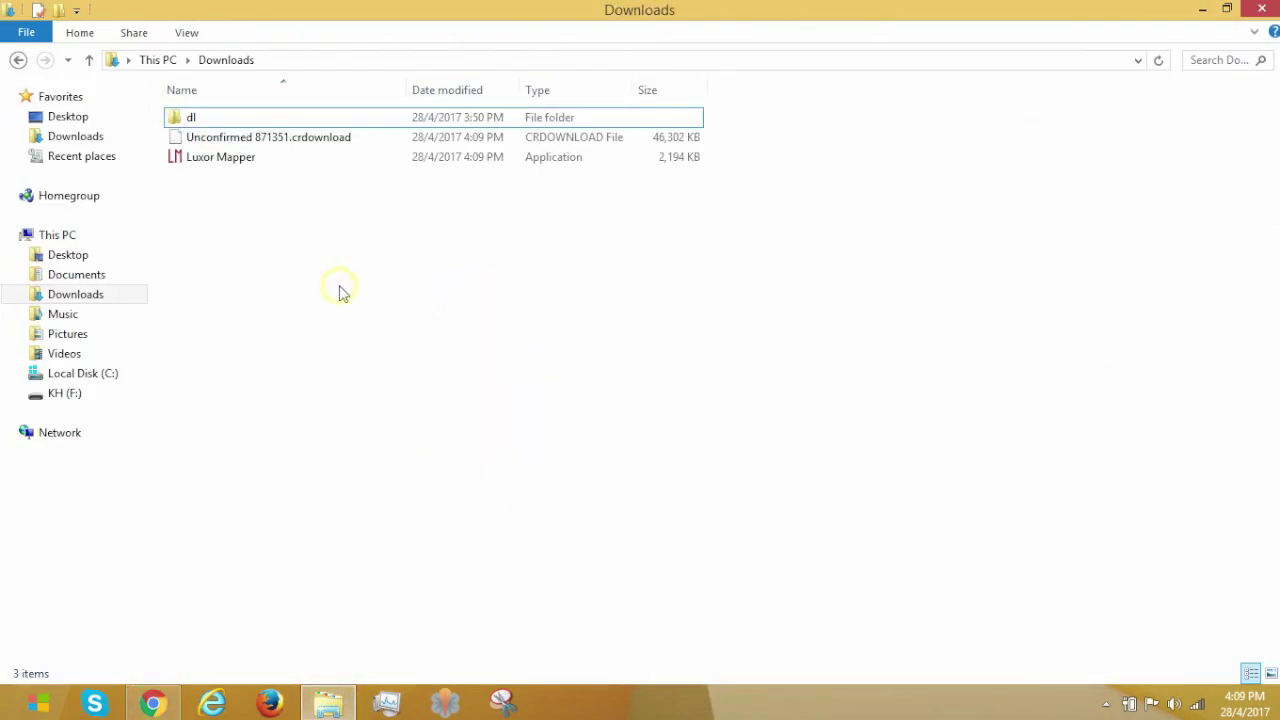
double_click(238, 162)
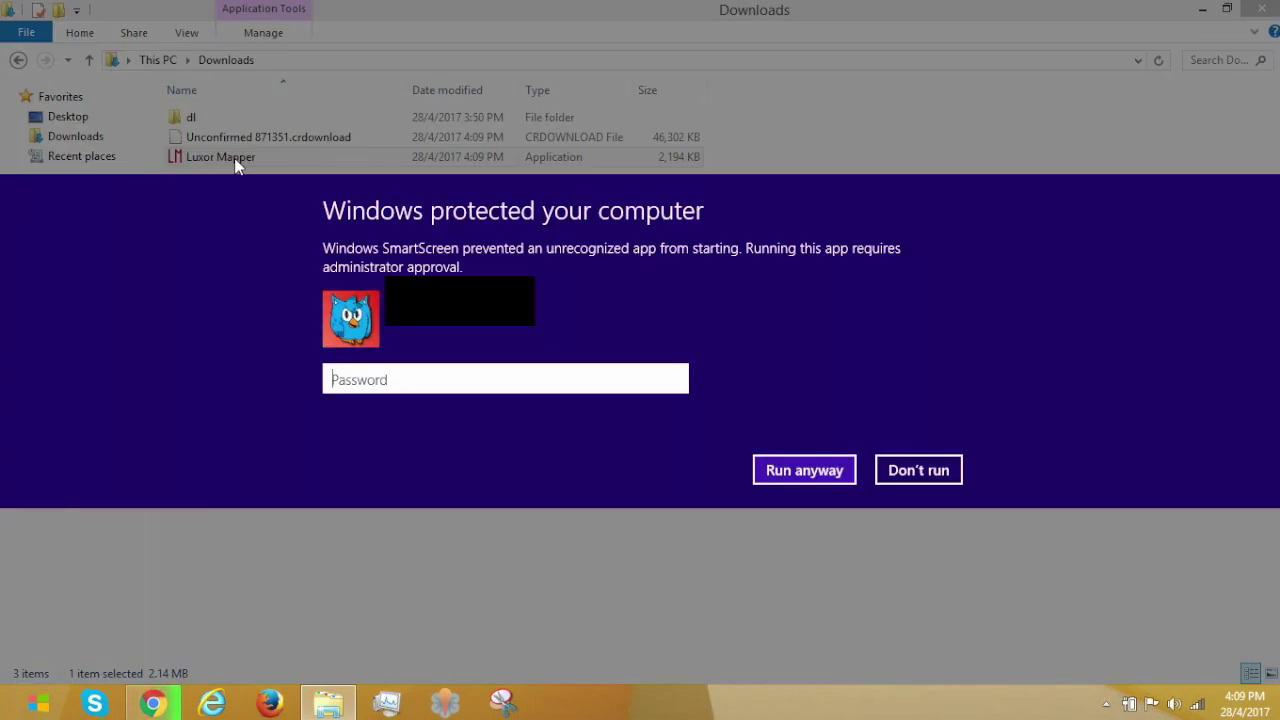
click(895, 467)
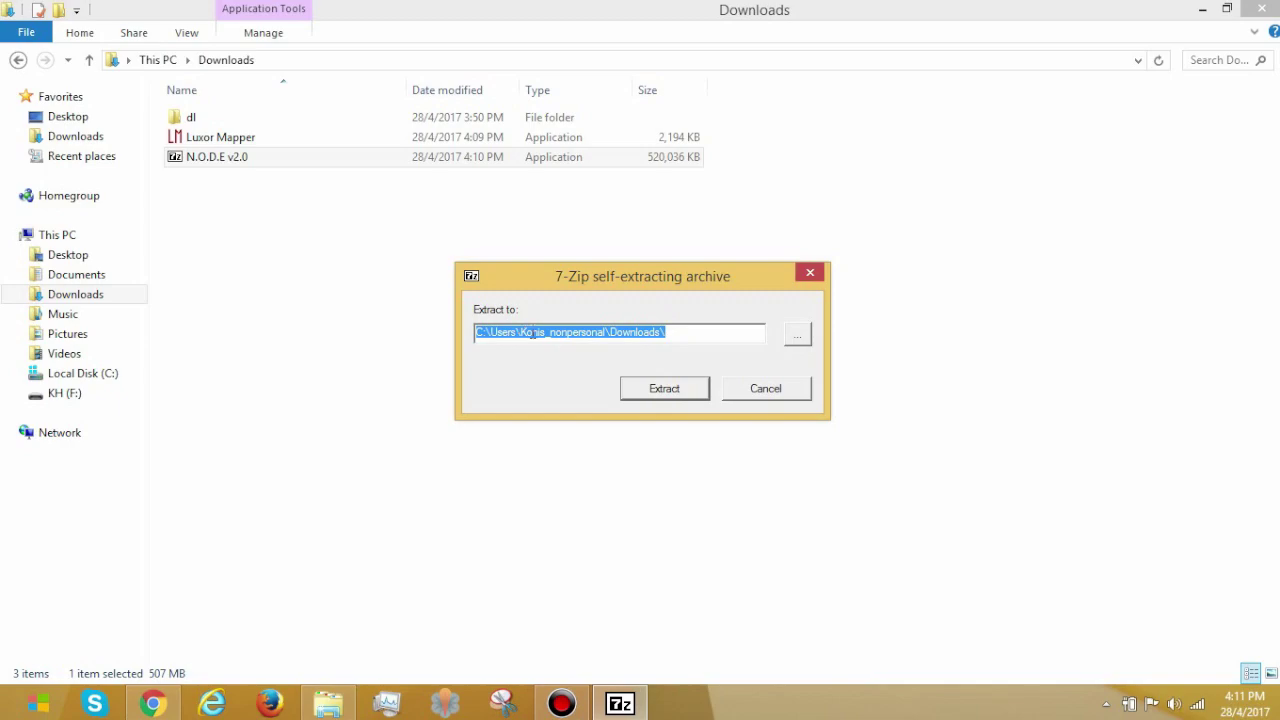
Step: Start extracting the N.O.D.E v2.0 self-extracting archive into the Downloads folder, then cancel the extraction
click(660, 388)
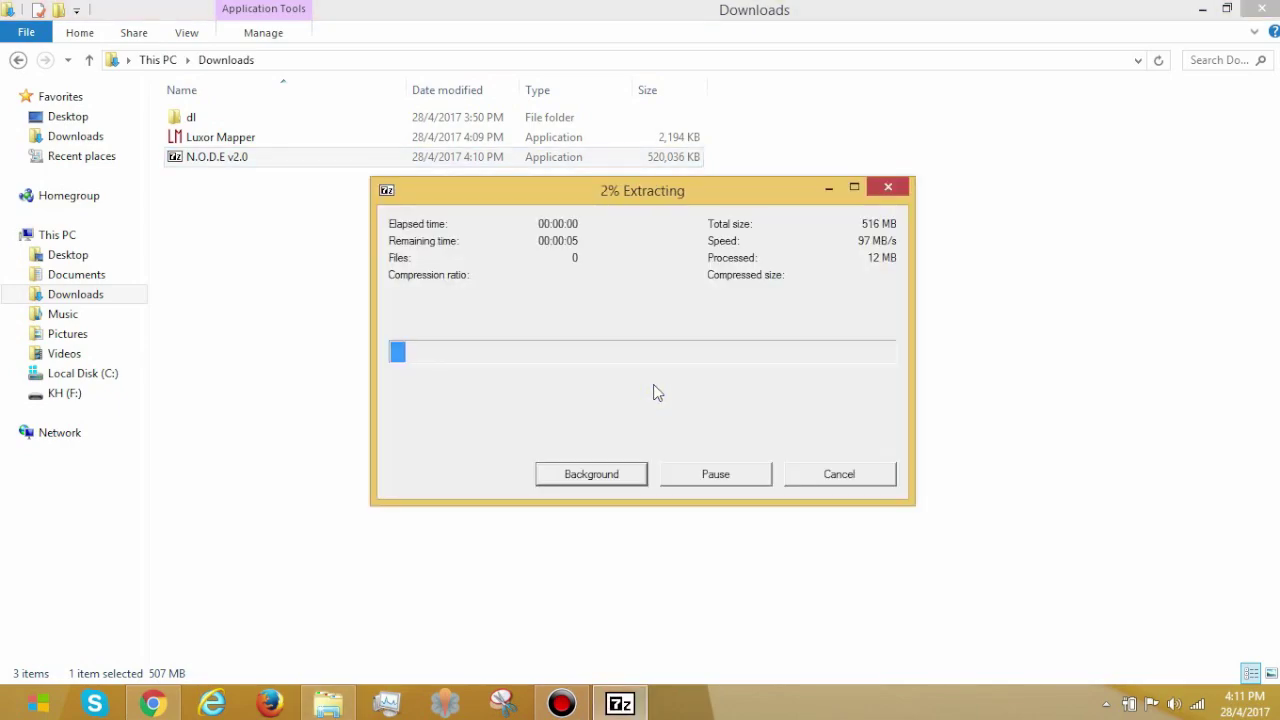
click(838, 474)
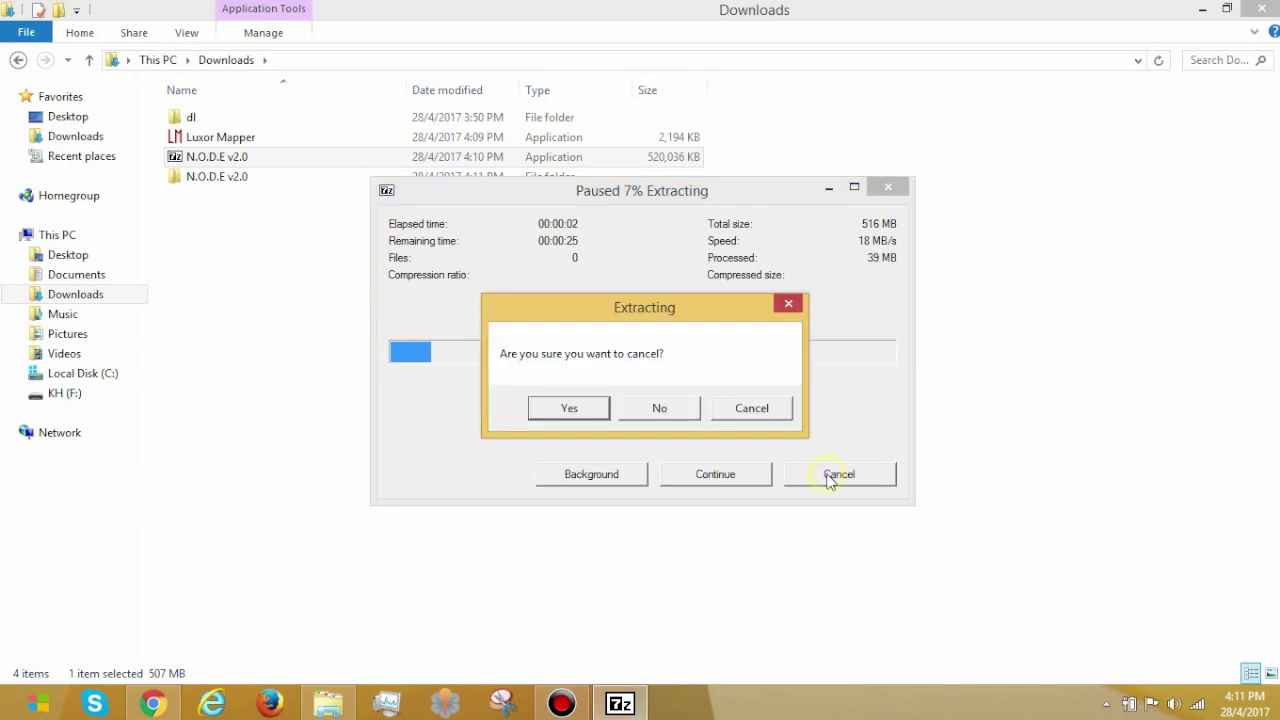
click(594, 410)
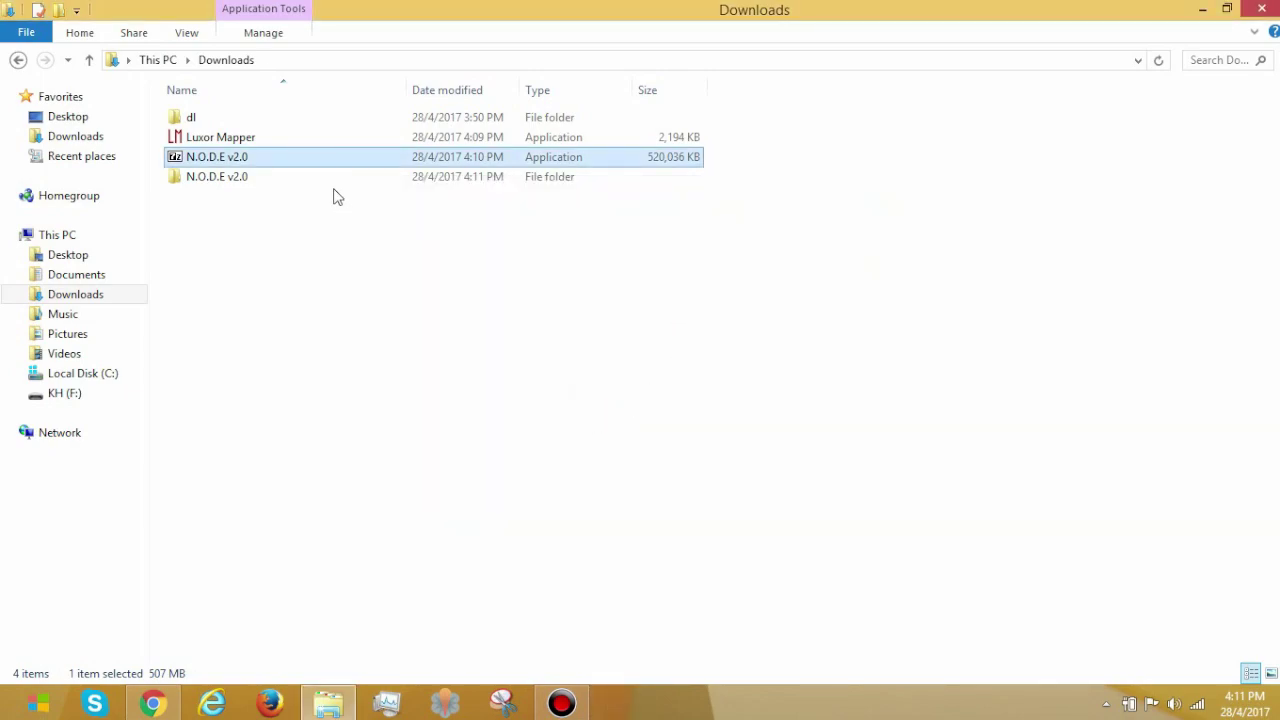
Step: Permanently delete the partially extracted N.O.D.E v2.0 folder from Downloads
click(332, 182)
key(shift+Delete)
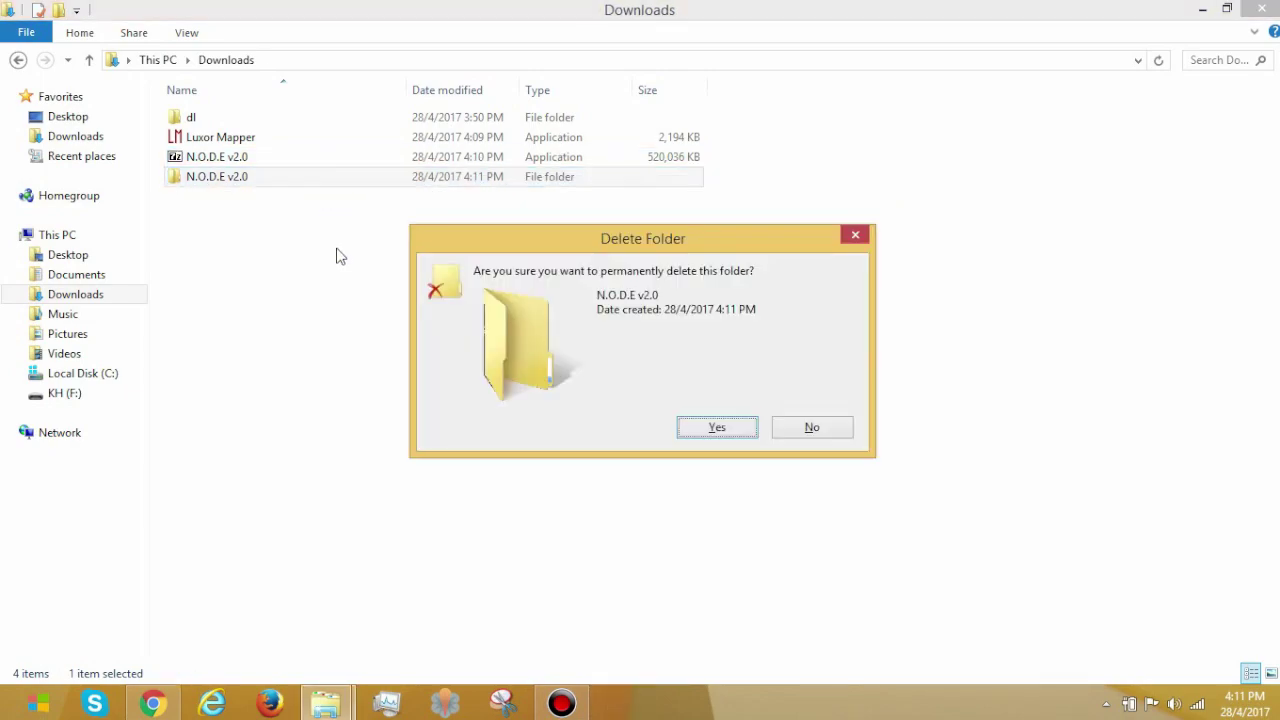
key(Return)
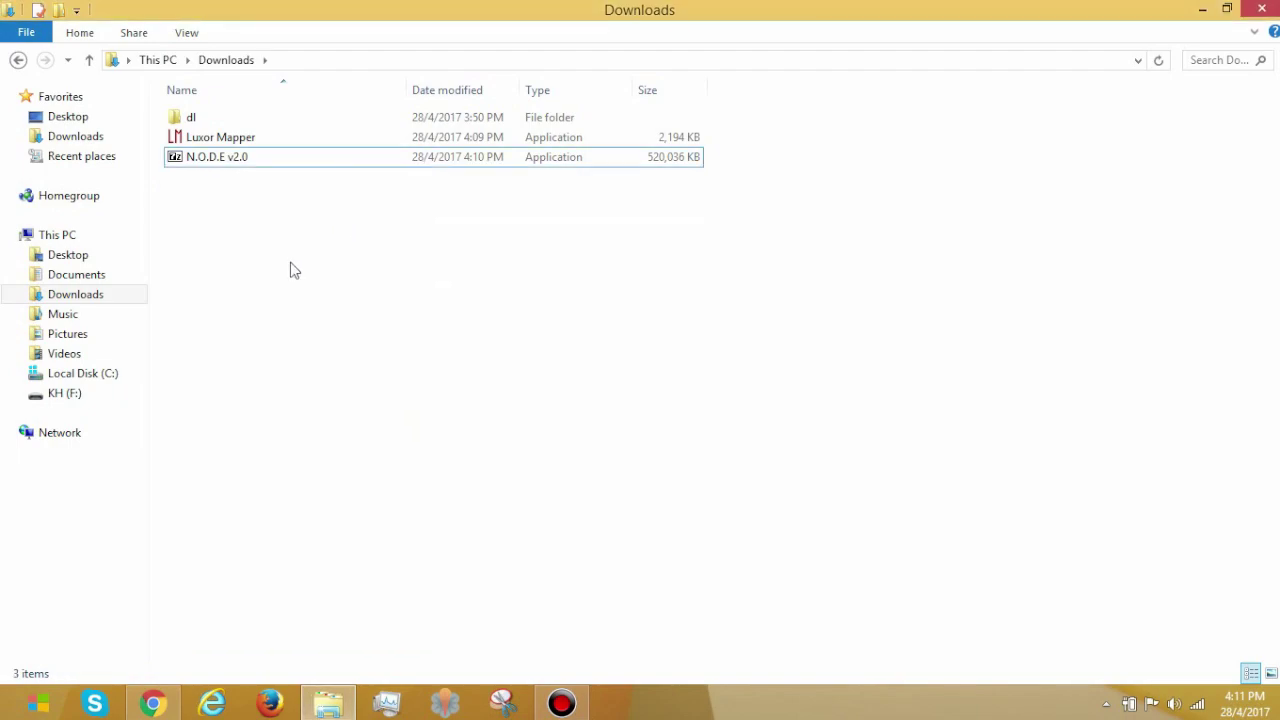
Step: Open N.O.D.E v2.0.exe as an archive in 7-Zip and view the extraction options for its N.O.D.E v2.0 folder, then close it
click(270, 157)
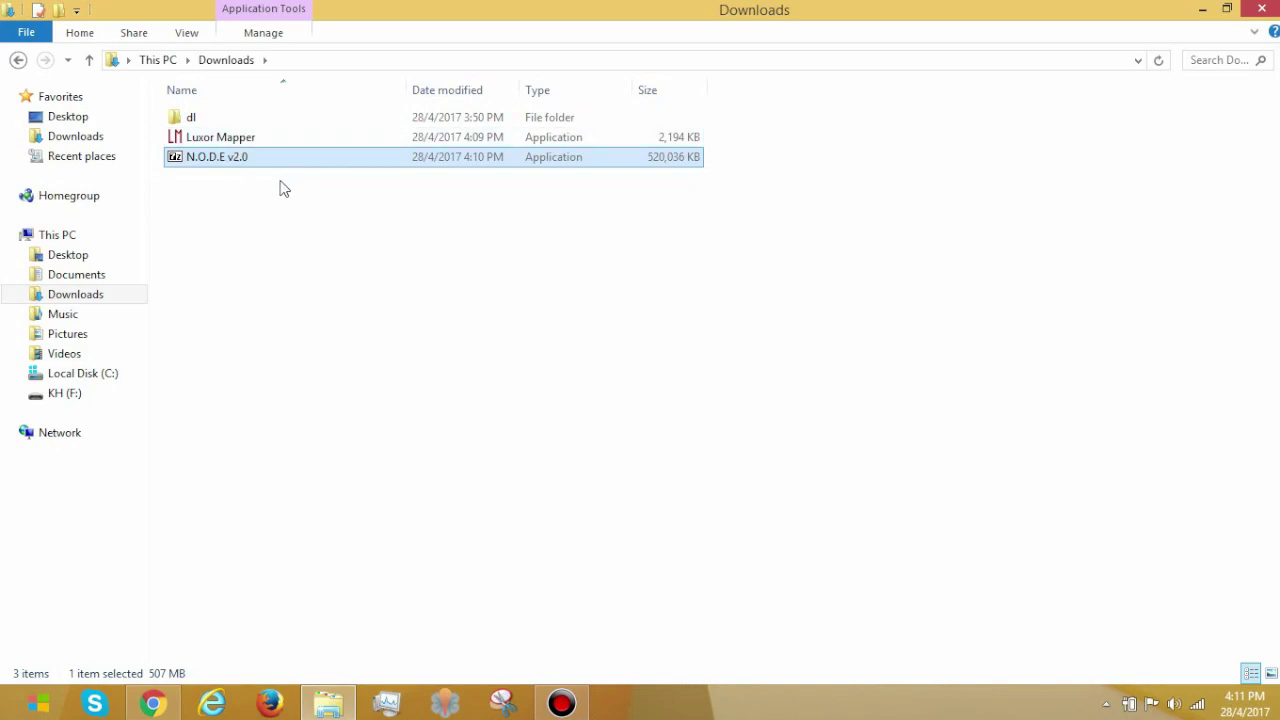
right_click(238, 170)
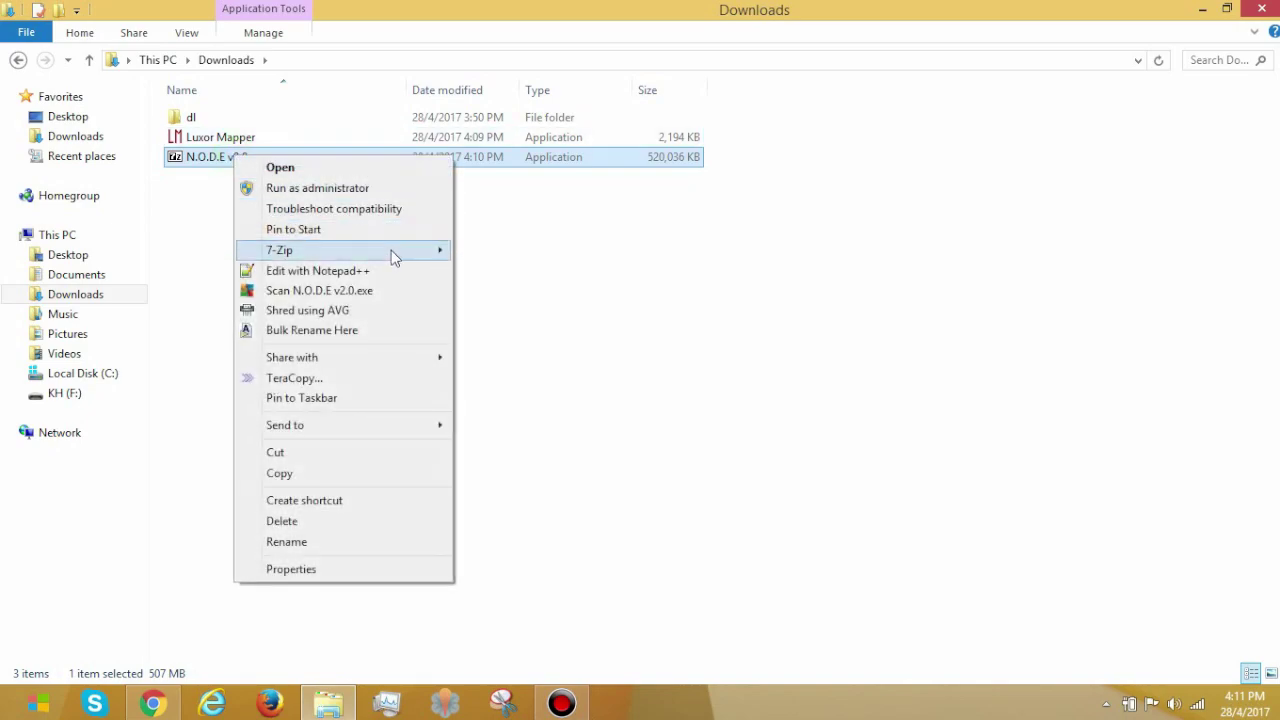
mouse_move(391, 250)
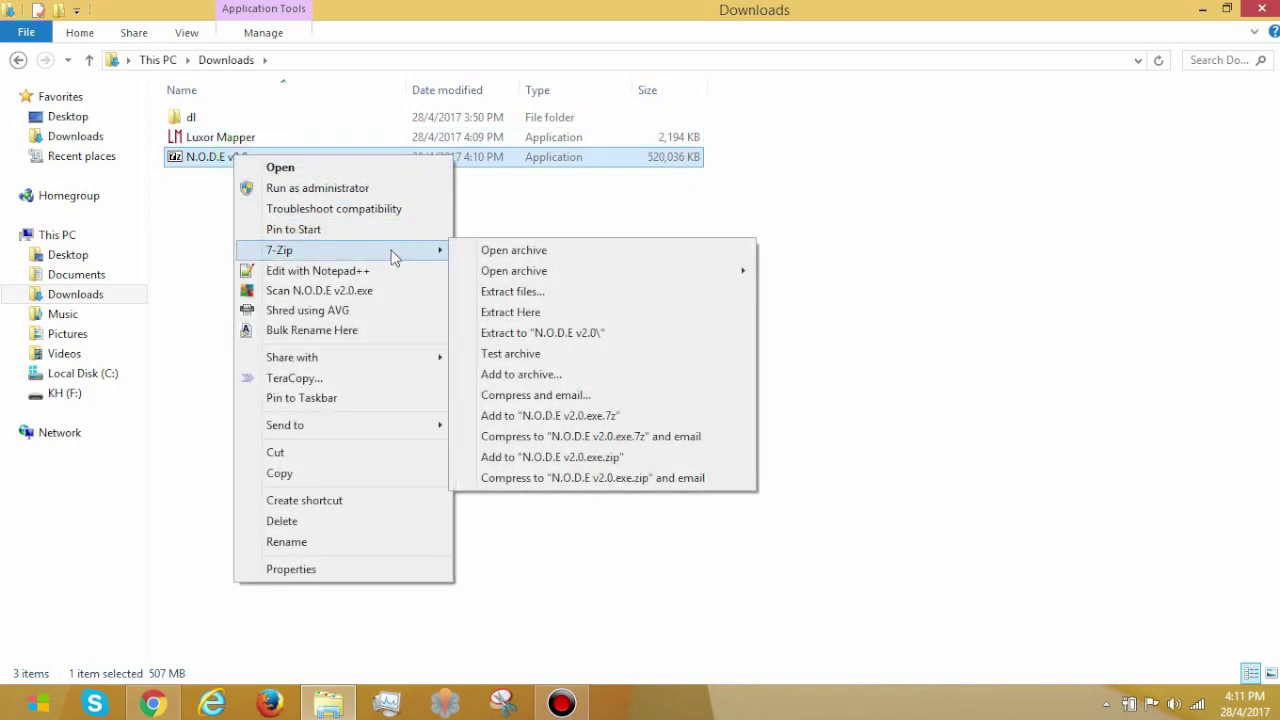
click(543, 251)
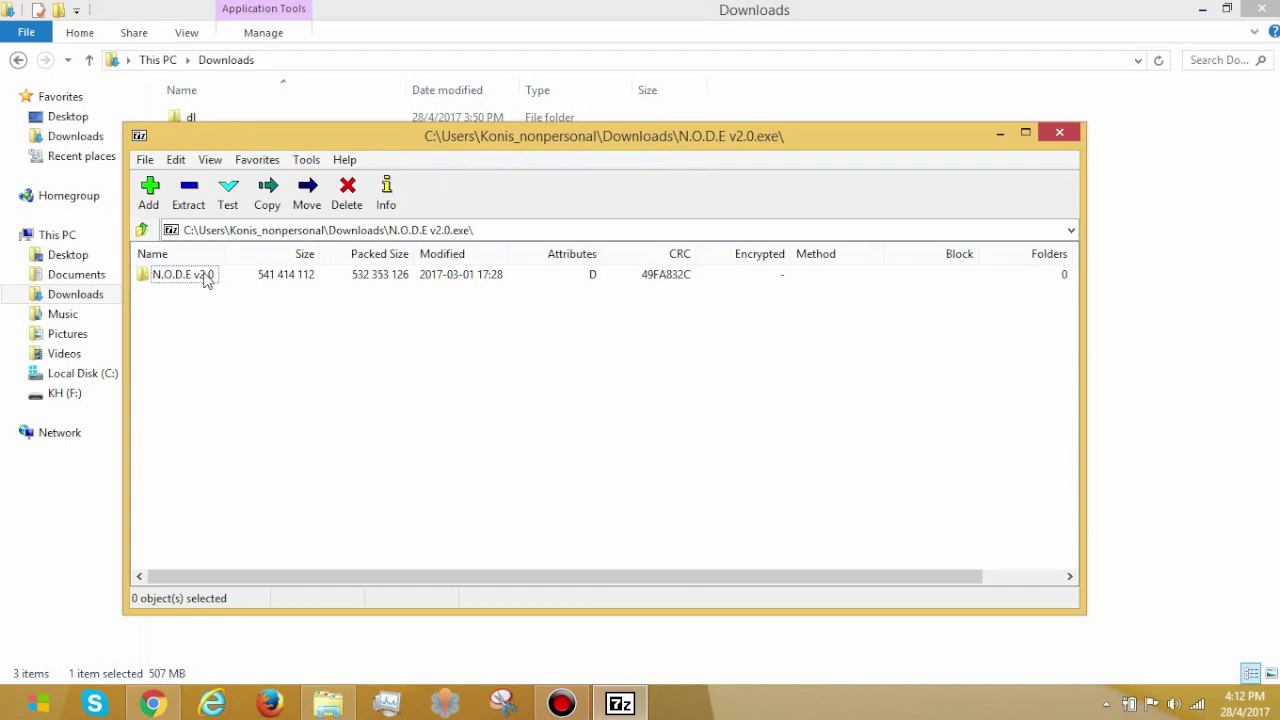
click(206, 280)
click(189, 192)
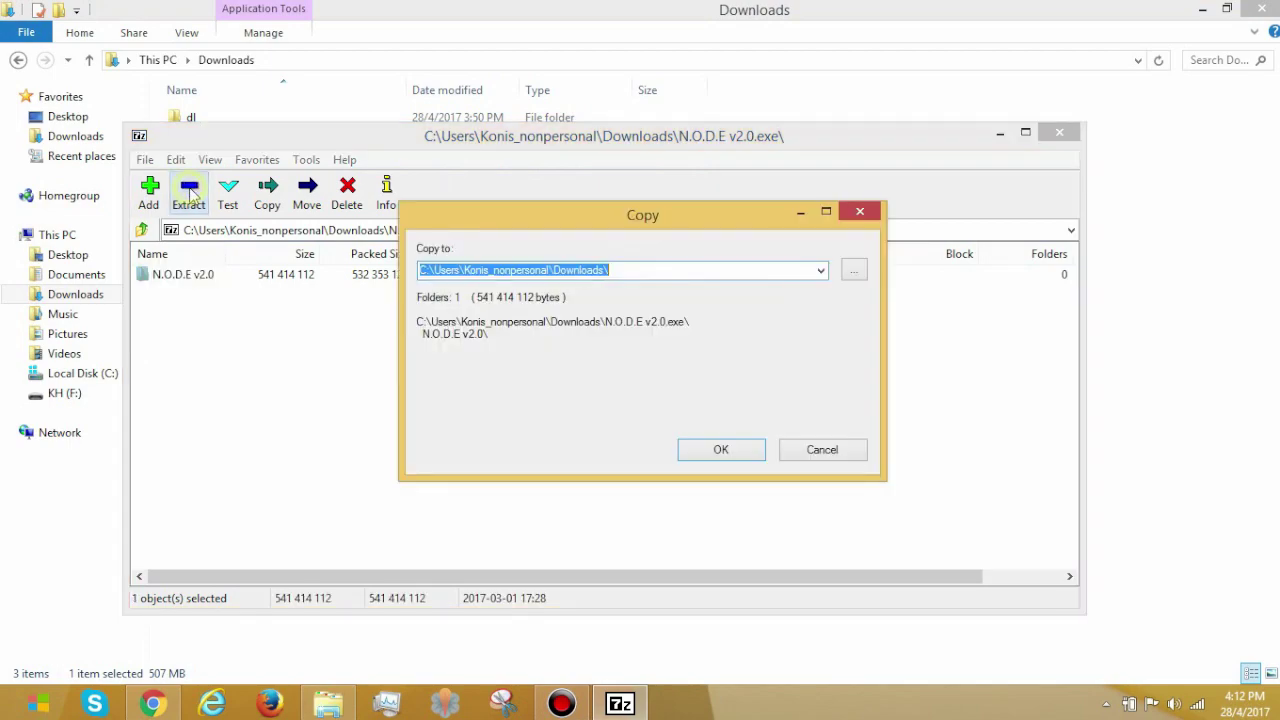
click(859, 211)
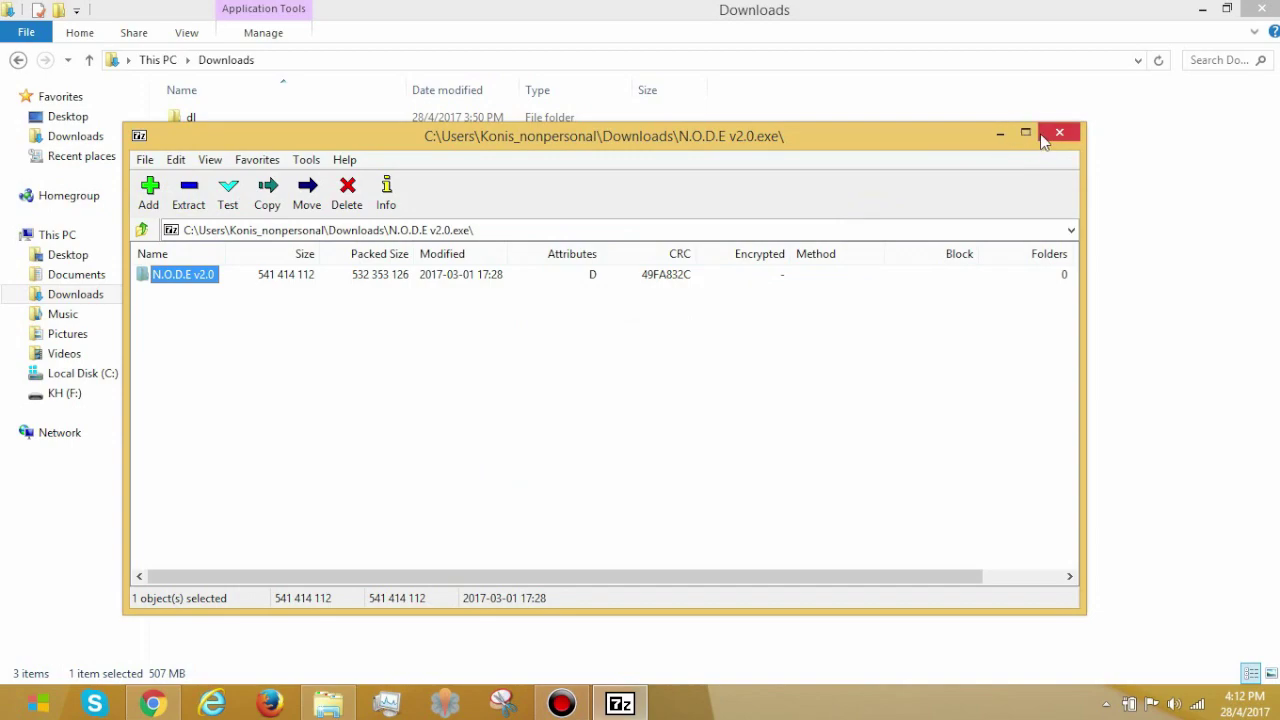
click(1058, 132)
Step: View the contents of the desktop's N.O.D.E v2.0 folder, pick out the Nocturnal Owl Devertice Editor application, and close the folder
click(1203, 9)
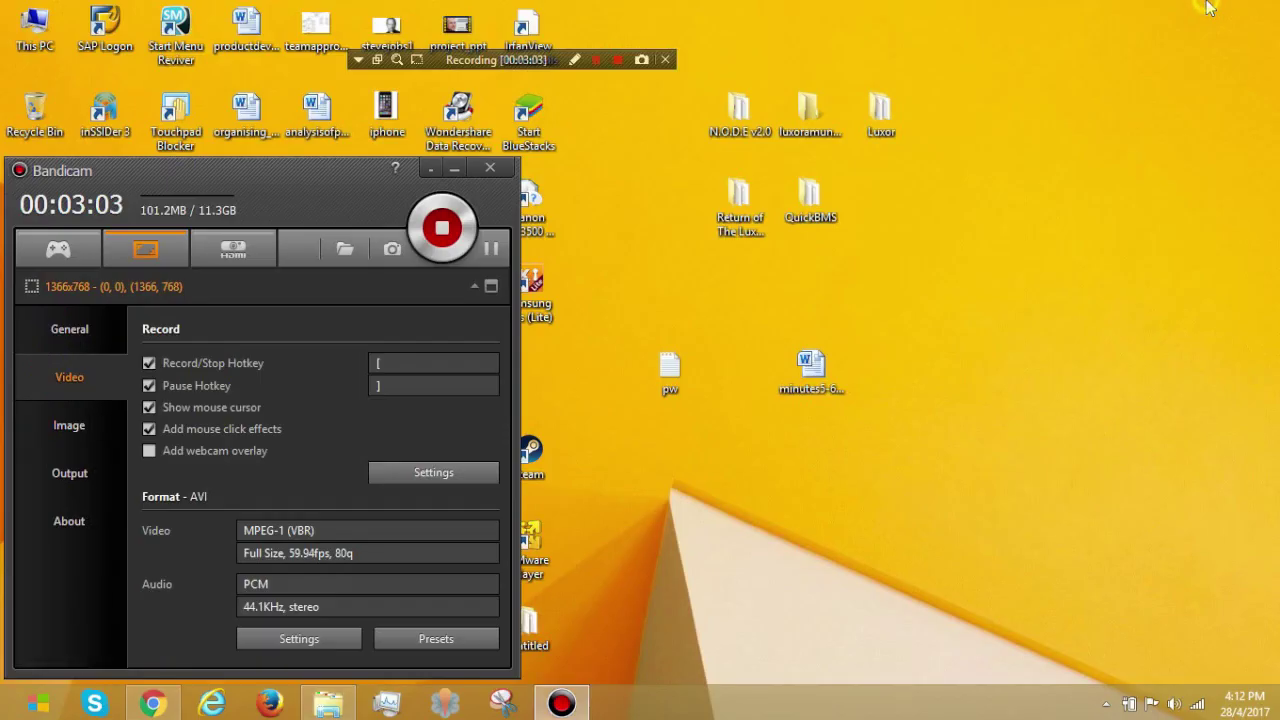
double_click(738, 112)
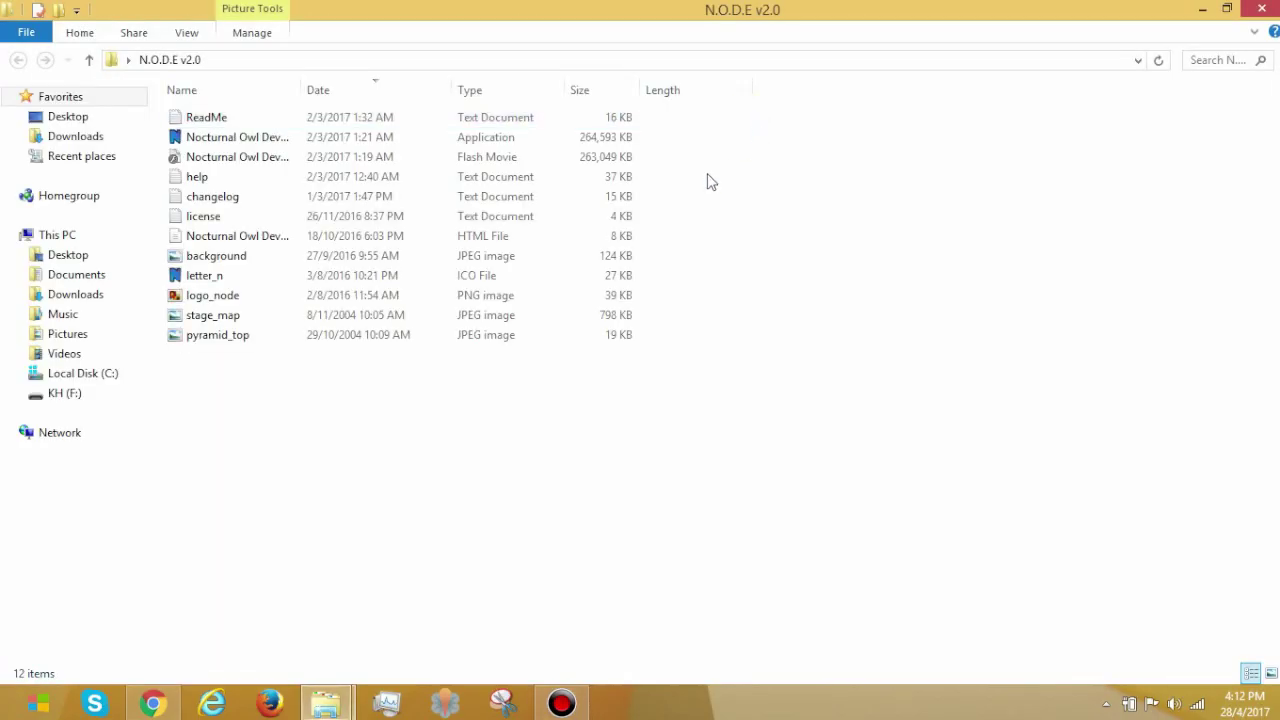
click(272, 140)
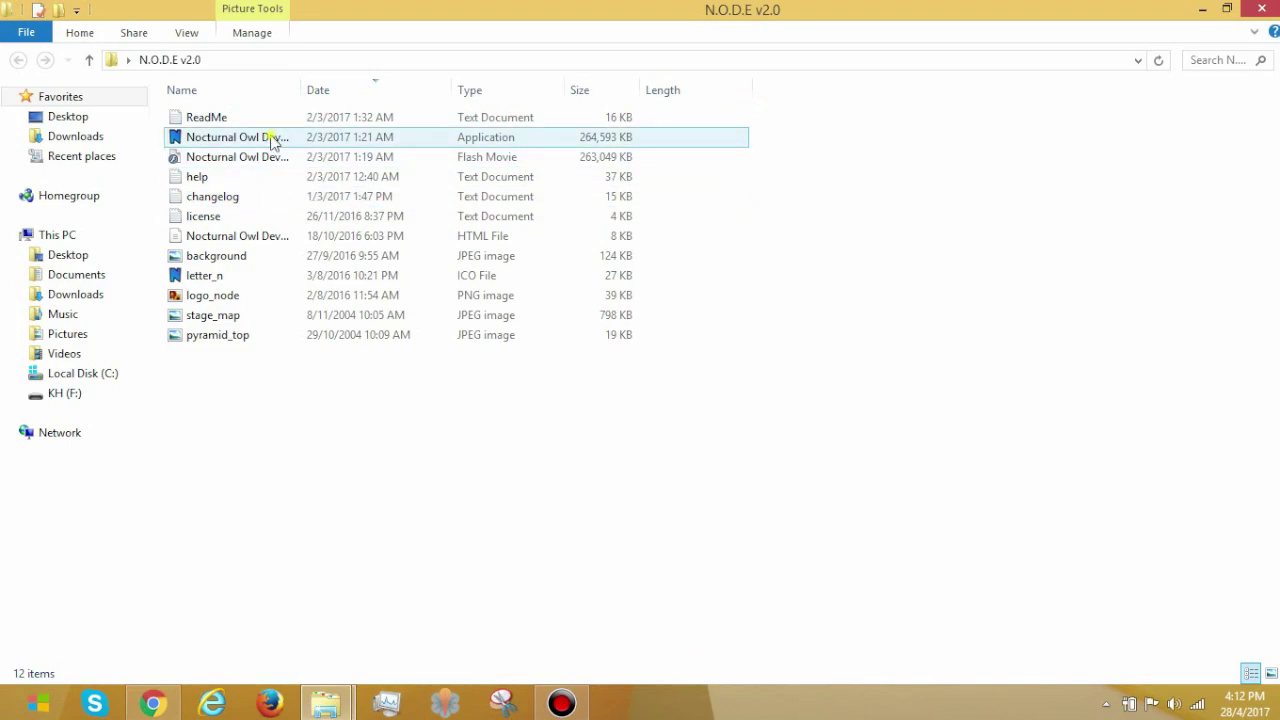
click(1262, 9)
Step: Select the Luxor Mapper application in the Downloads folder, then switch to Chrome with the Sphere Matchers forum
click(328, 703)
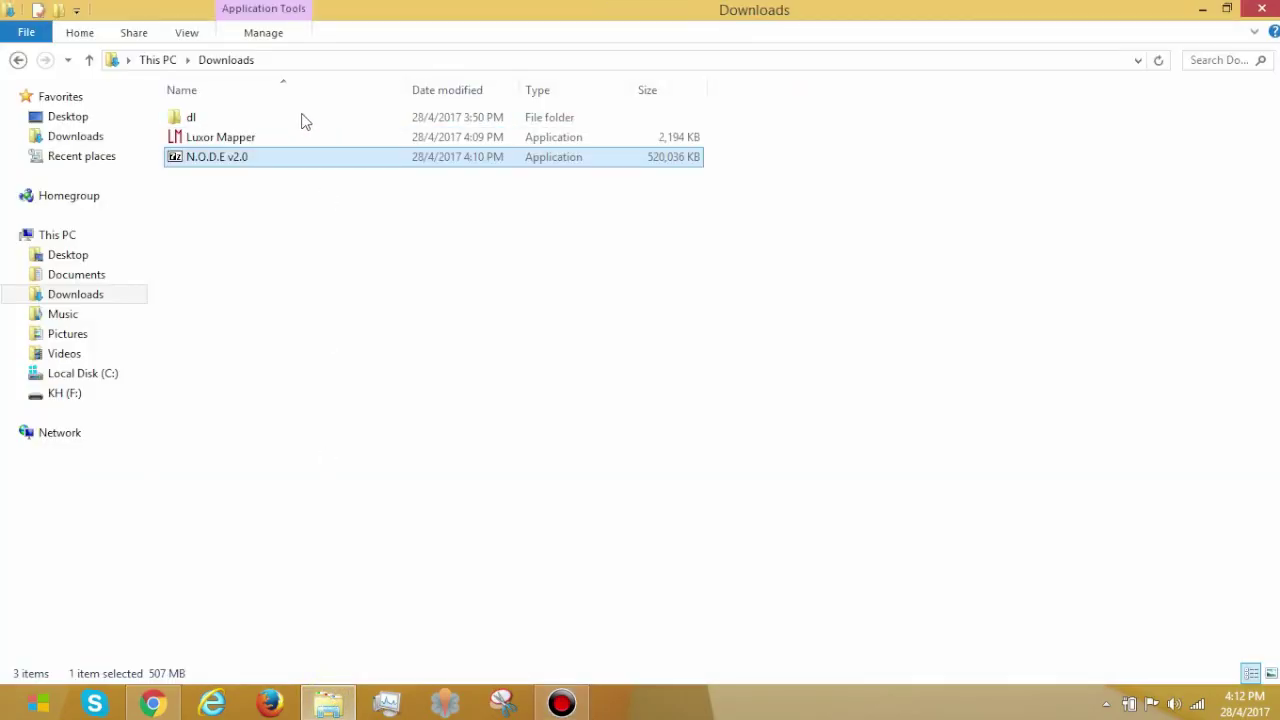
click(252, 137)
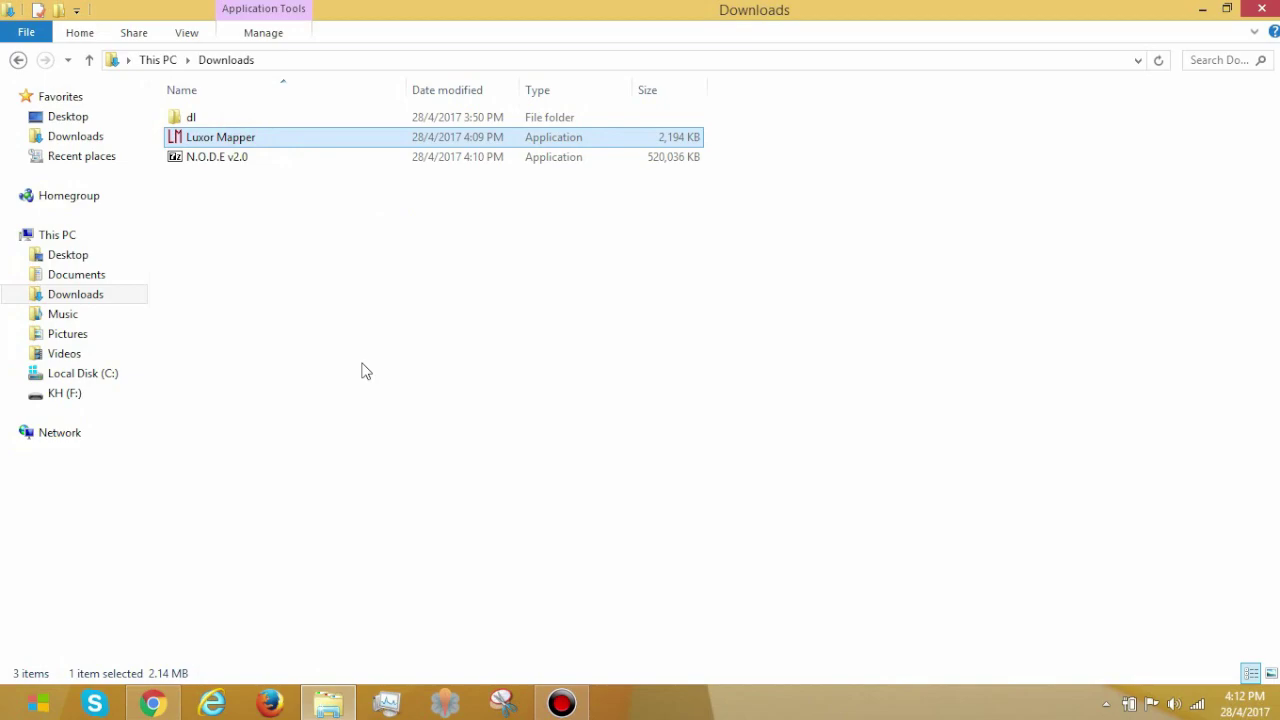
click(152, 703)
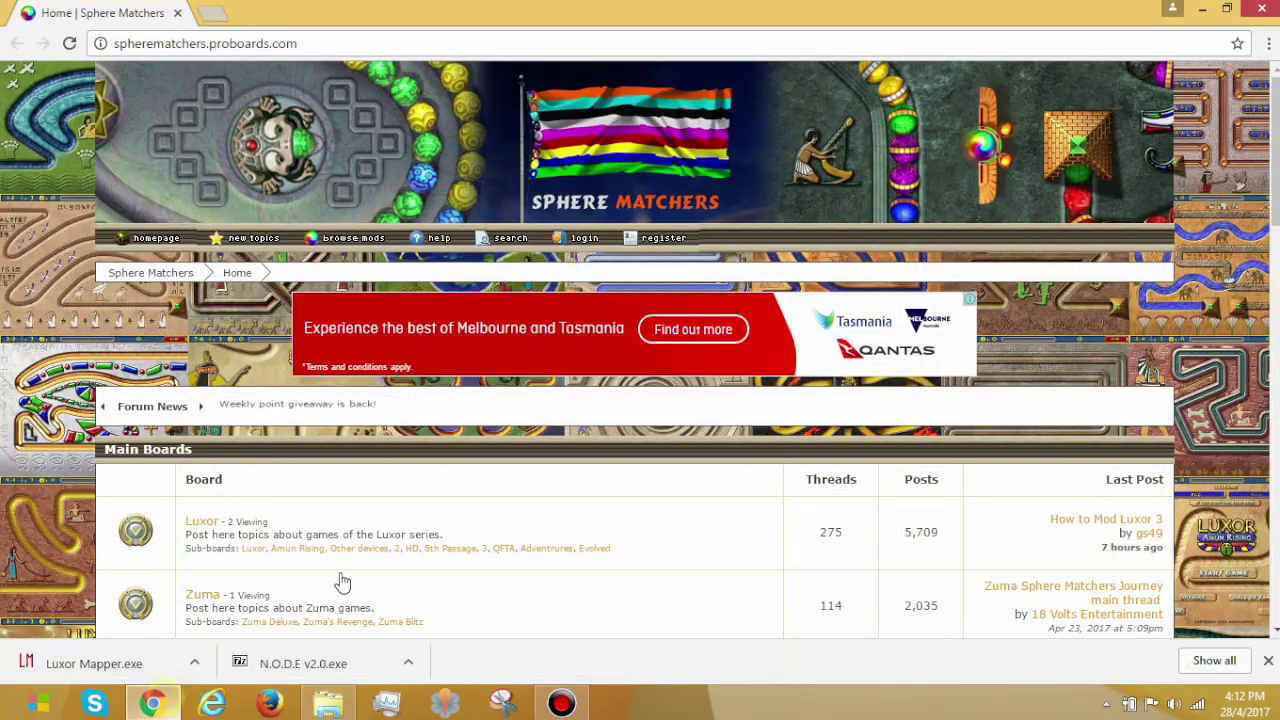